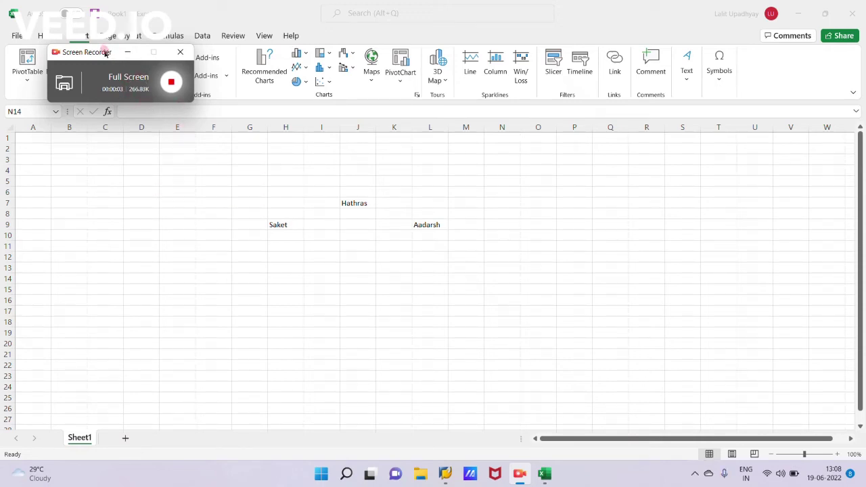
- Switch to SAP and leave the organizational unit maintenance screen for the SAP Easy Access menu
{"action": "left_click_drag", "start_coordinate": [106, 53], "coordinate": [385, 22]}
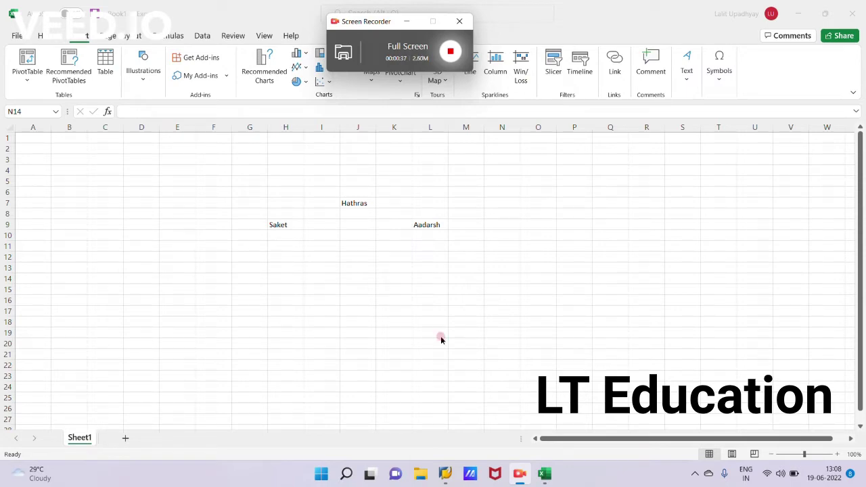
{"action": "left_click", "coordinate": [445, 473]}
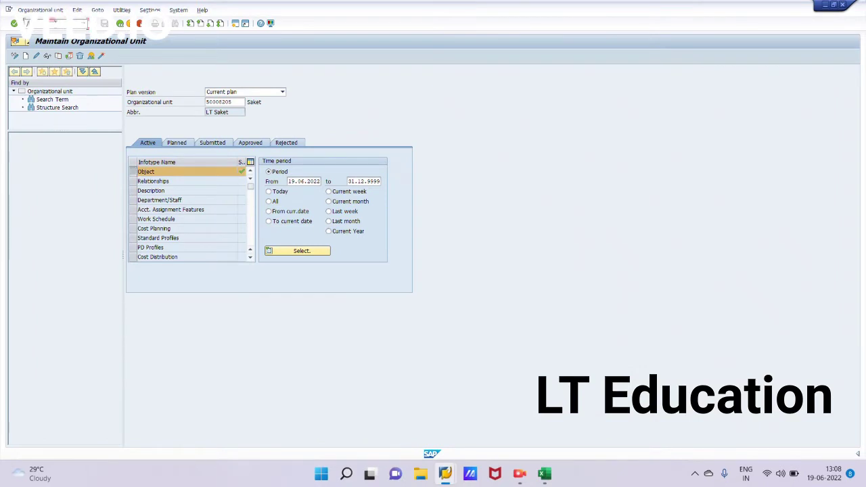
{"action": "left_click", "coordinate": [120, 23]}
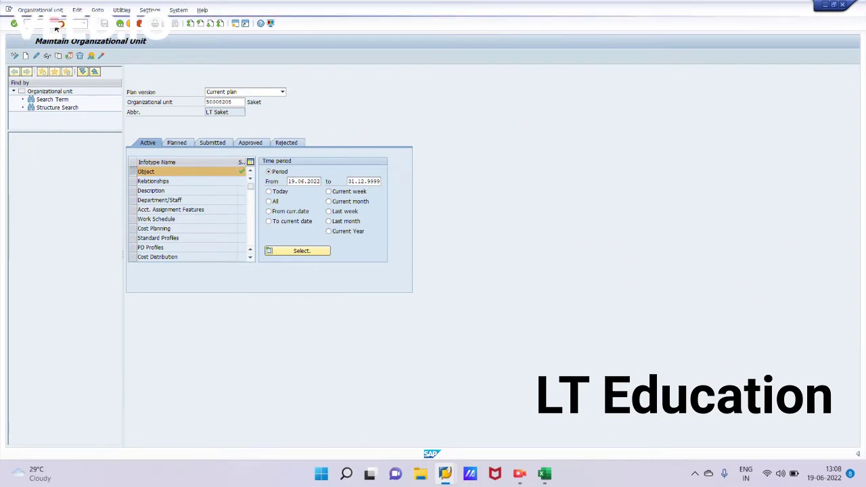
{"action": "left_click", "coordinate": [296, 240]}
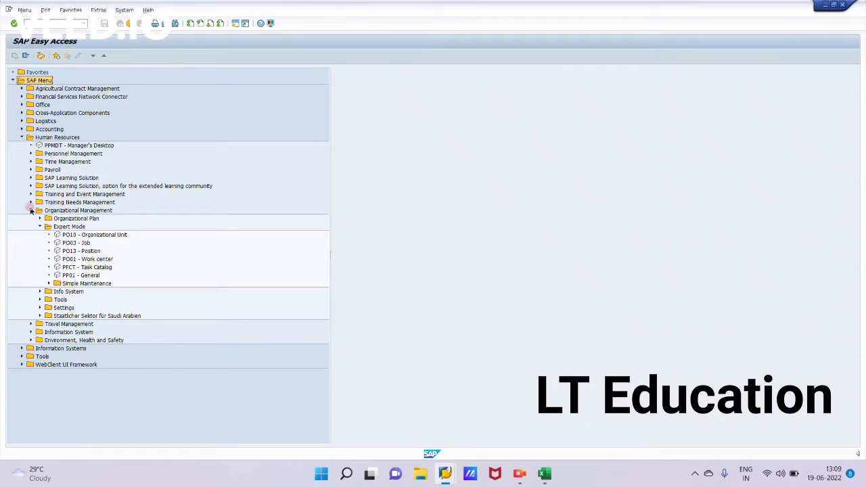
- Open transaction PO10 - Organizational Unit from the Expert Mode folder of Organizational Management
{"action": "left_click", "coordinate": [30, 210]}
{"action": "left_click", "coordinate": [29, 211]}
{"action": "left_click", "coordinate": [40, 218]}
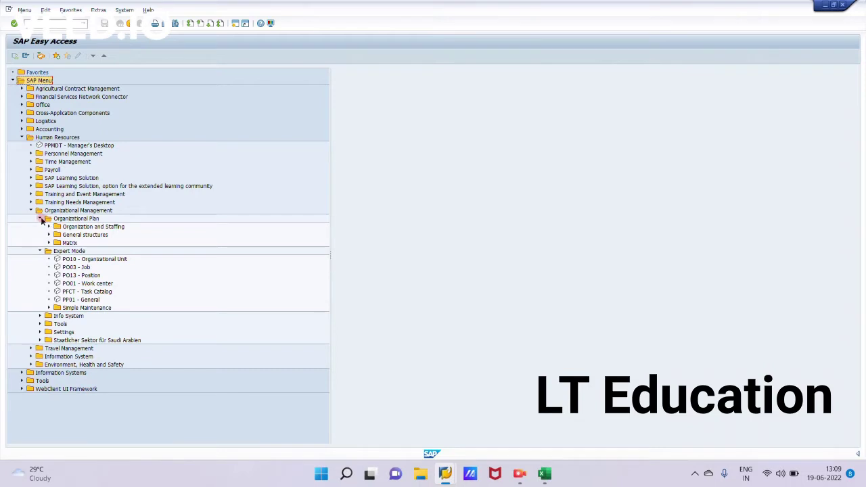
{"action": "left_click", "coordinate": [39, 219]}
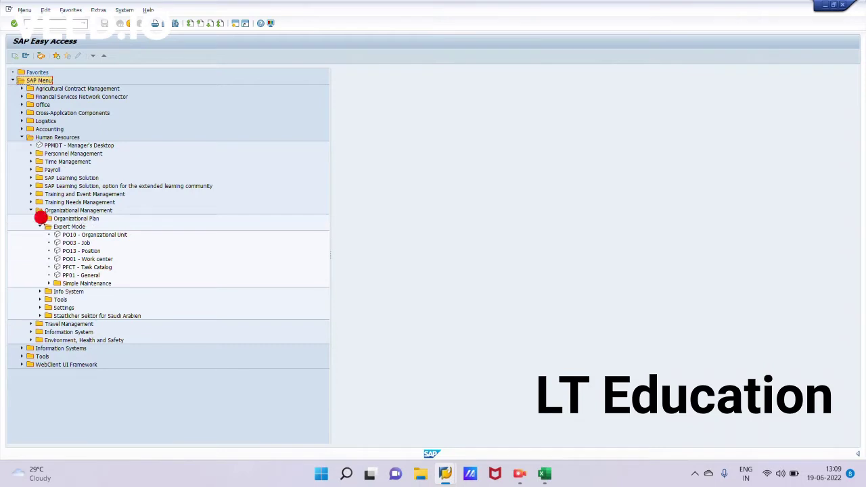
{"action": "left_click", "coordinate": [95, 234]}
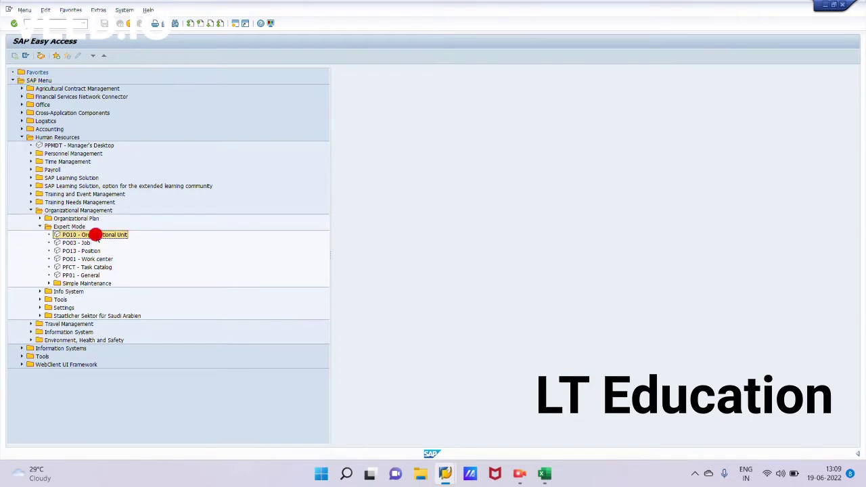
{"action": "double_click", "coordinate": [95, 234]}
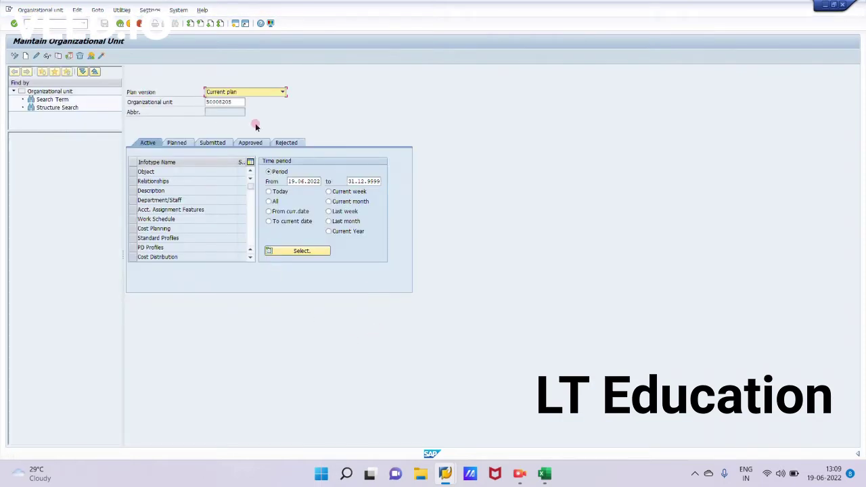
- Clear the organizational unit number and start creating a record for the Object infotype
{"action": "left_click_drag", "start_coordinate": [234, 102], "coordinate": [197, 100]}
{"action": "key", "text": "BackSpace"}
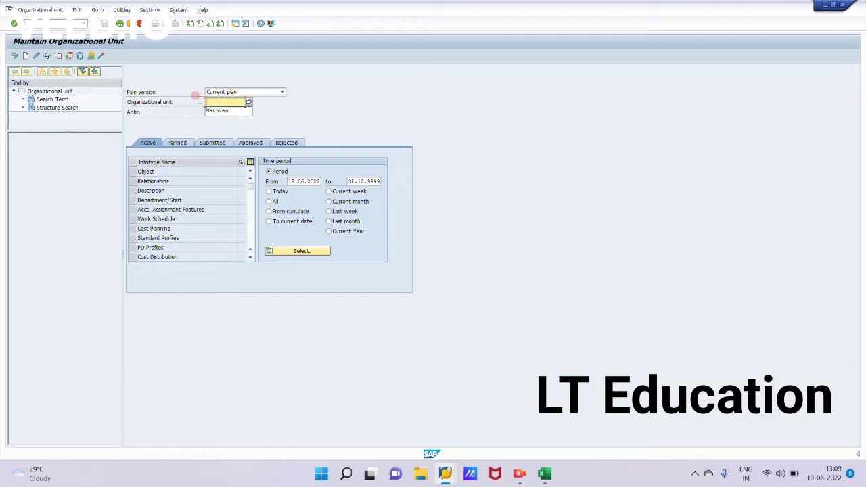
{"action": "left_click", "coordinate": [174, 124]}
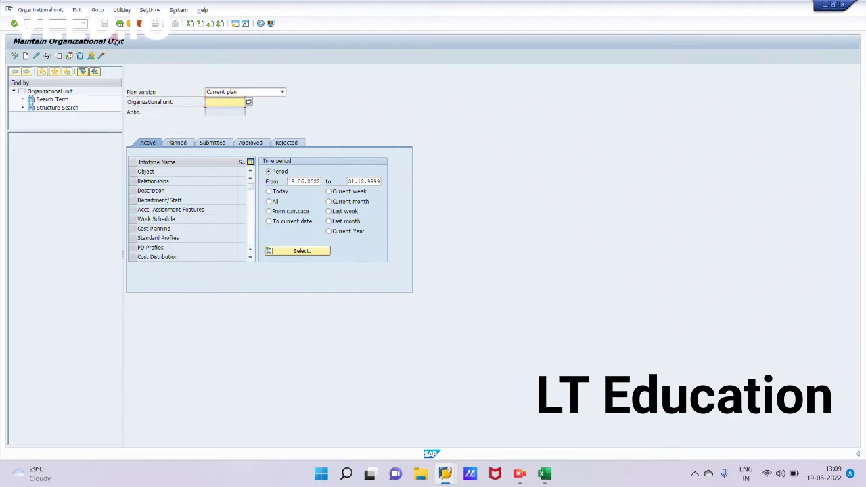
{"action": "left_click", "coordinate": [130, 175]}
{"action": "left_click", "coordinate": [131, 172]}
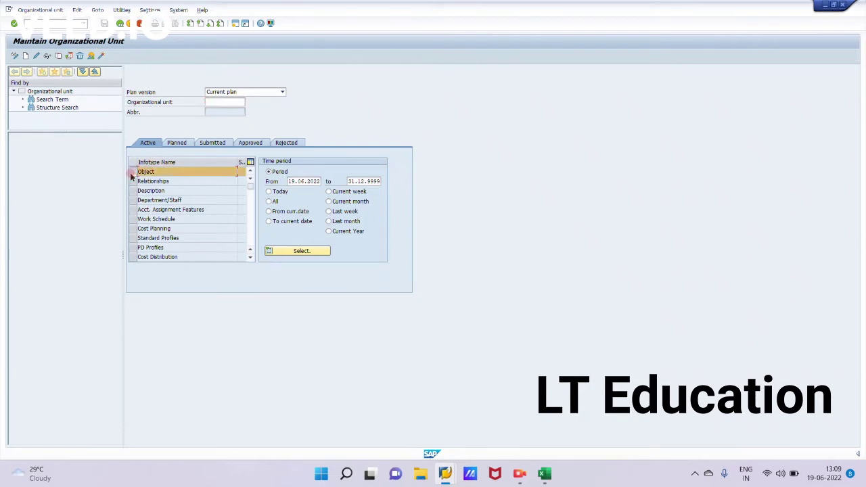
{"action": "left_click", "coordinate": [25, 56]}
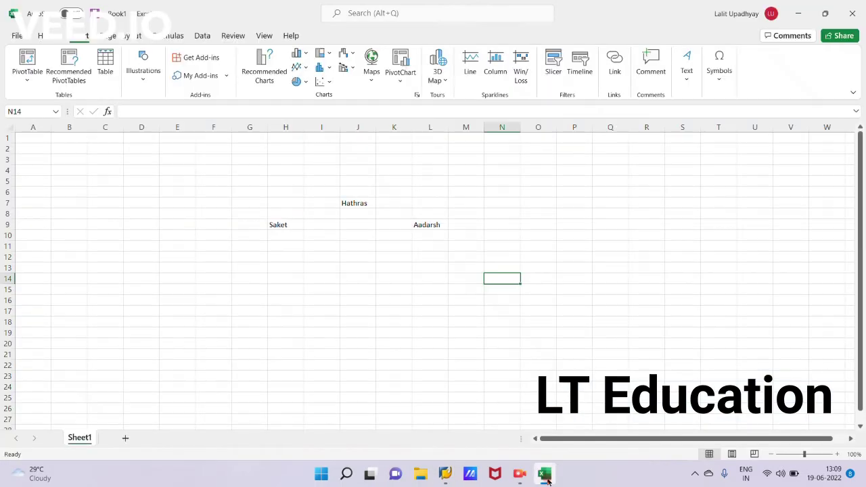
- Enter the object abbreviation LT Saket and the object name Saket, and save the new organizational unit
{"action": "left_click", "coordinate": [544, 475]}
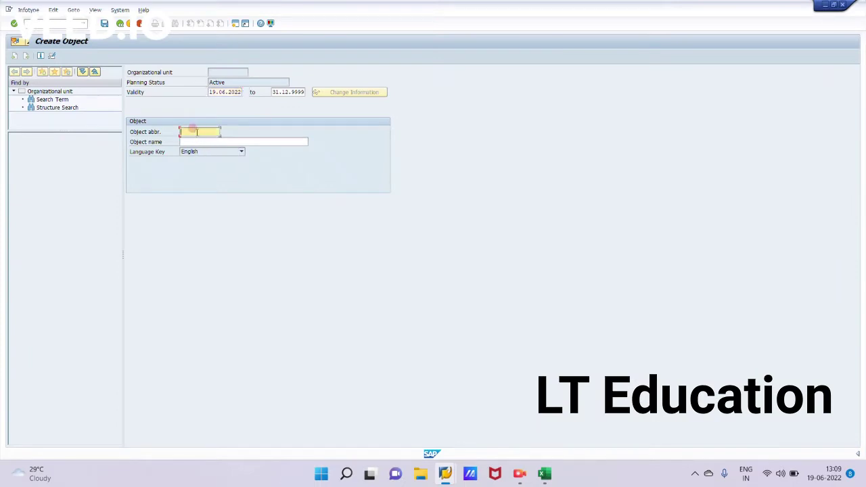
{"action": "type", "text": "LT Saket"}
{"action": "left_click", "coordinate": [215, 139]}
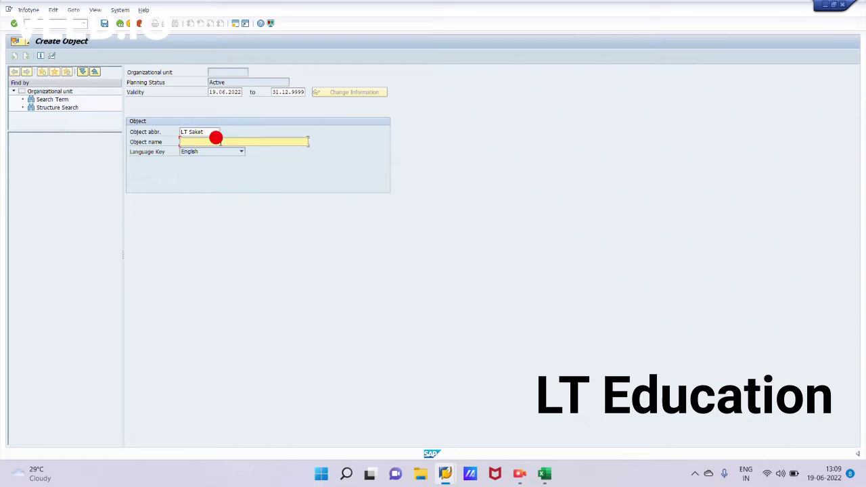
{"action": "type", "text": "Sakeyt"}
{"action": "key", "text": "BackSpace"}
{"action": "key", "text": "BackSpace"}
{"action": "type", "text": "t"}
{"action": "left_click", "coordinate": [103, 25]}
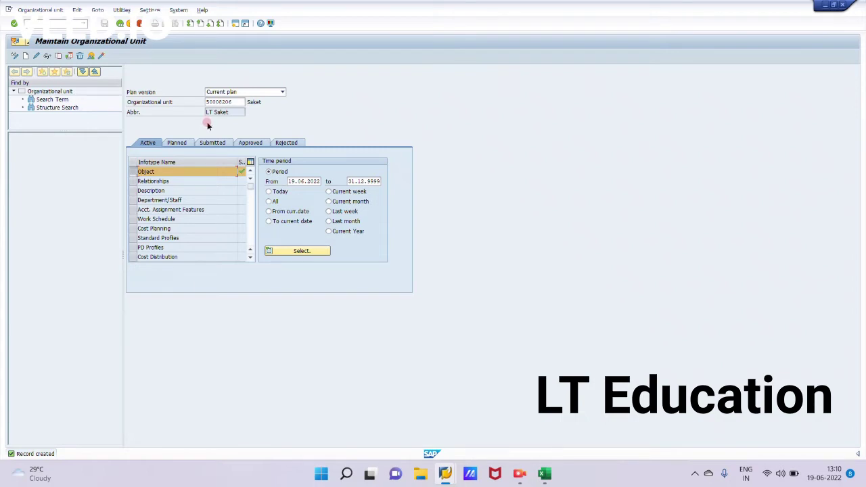
- Open a new SAP session and expand Expert Mode under Organizational Management
{"action": "left_click", "coordinate": [235, 24]}
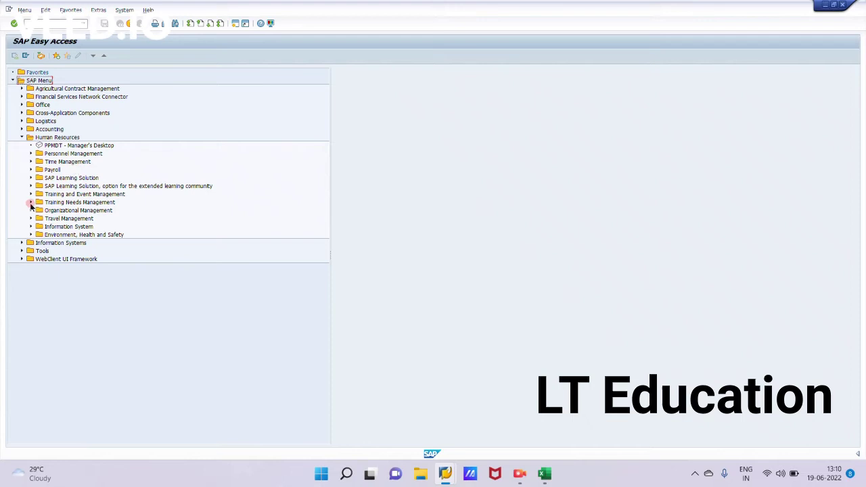
{"action": "left_click", "coordinate": [31, 210]}
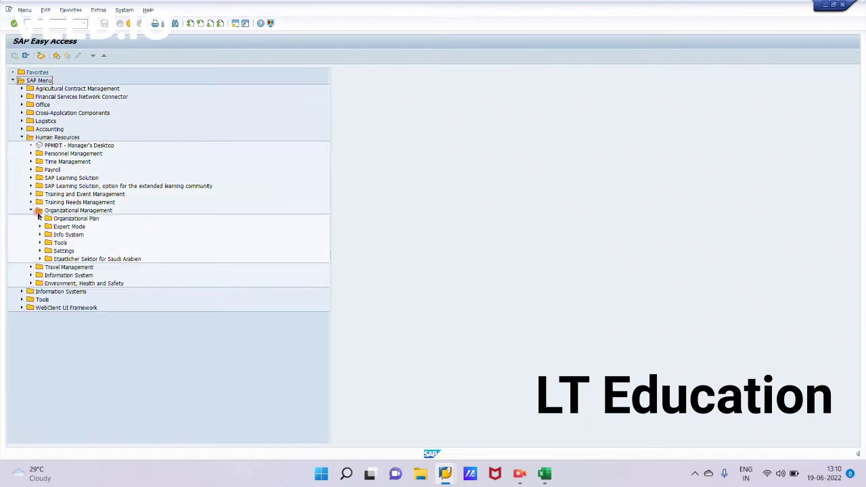
{"action": "left_click", "coordinate": [39, 226]}
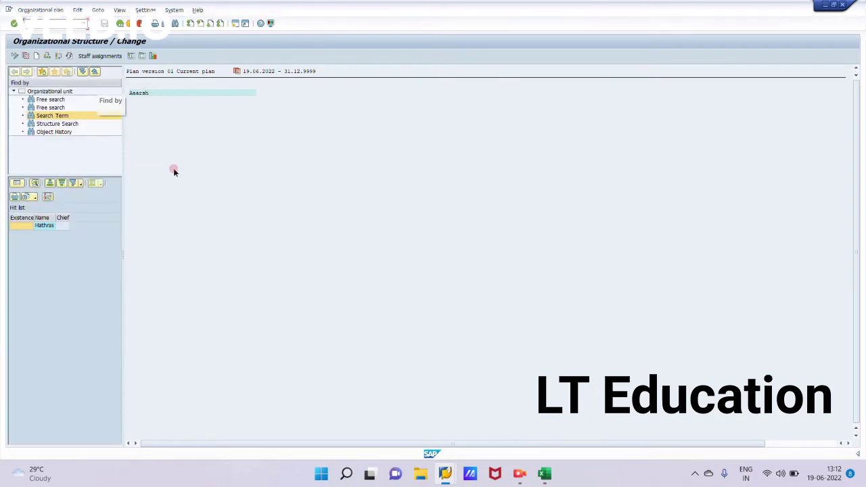
- Search the organizational units by name for Saket and open that unit in the organizational structure
{"action": "left_click", "coordinate": [42, 217]}
{"action": "left_click", "coordinate": [58, 116]}
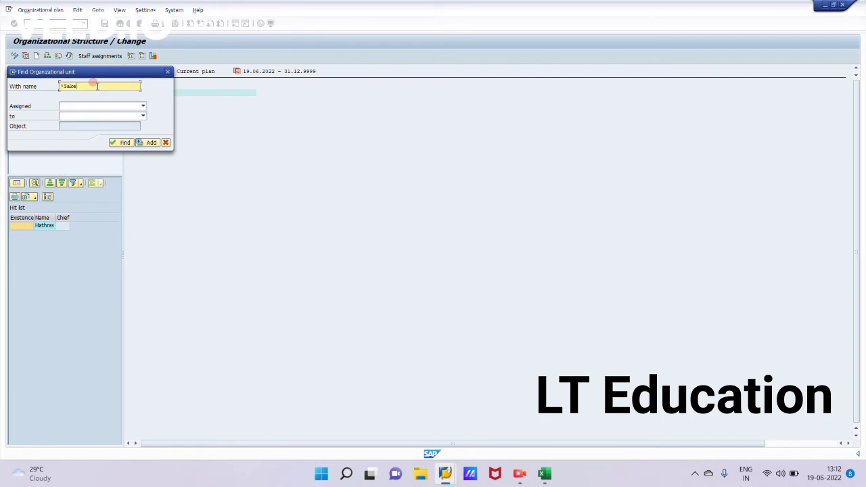
{"action": "key", "text": "Return"}
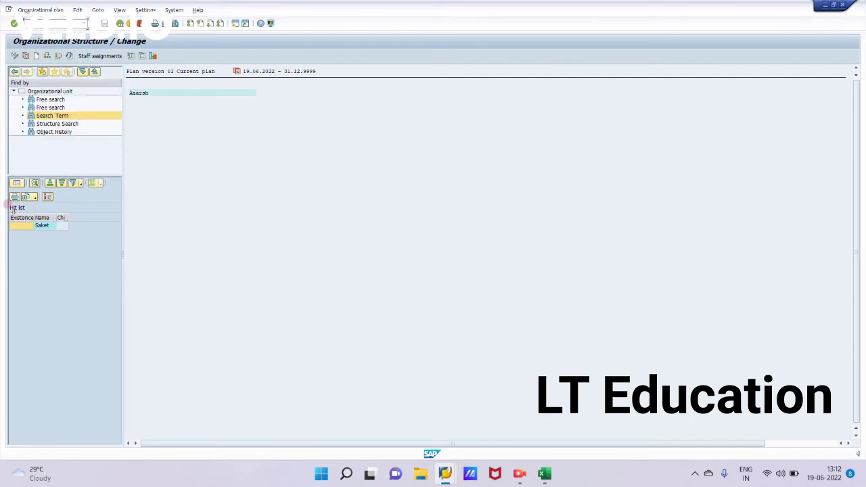
{"action": "left_click", "coordinate": [44, 226]}
{"action": "double_click", "coordinate": [45, 226]}
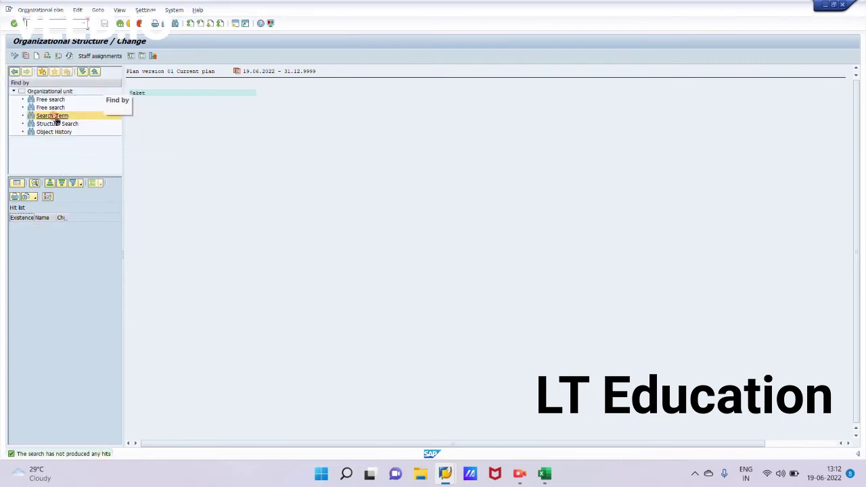
- Search the organizational units for *ADarsh and open the found unit in the organizational structure
{"action": "double_click", "coordinate": [56, 115]}
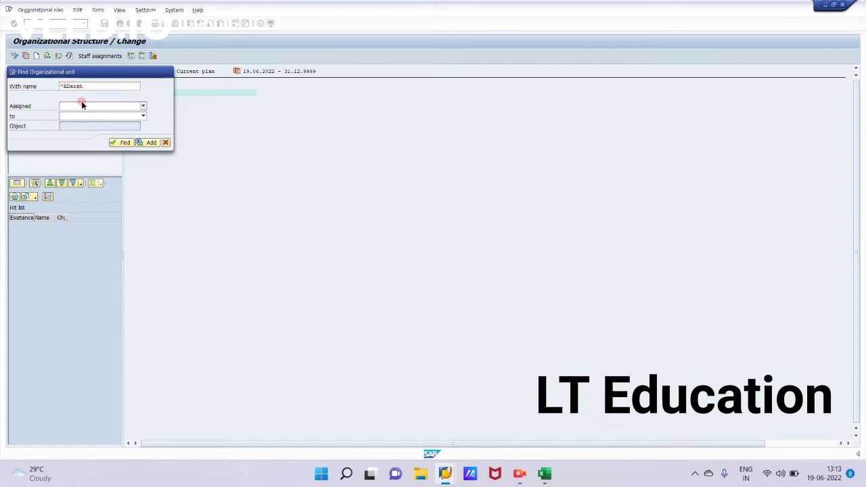
{"action": "double_click", "coordinate": [42, 227]}
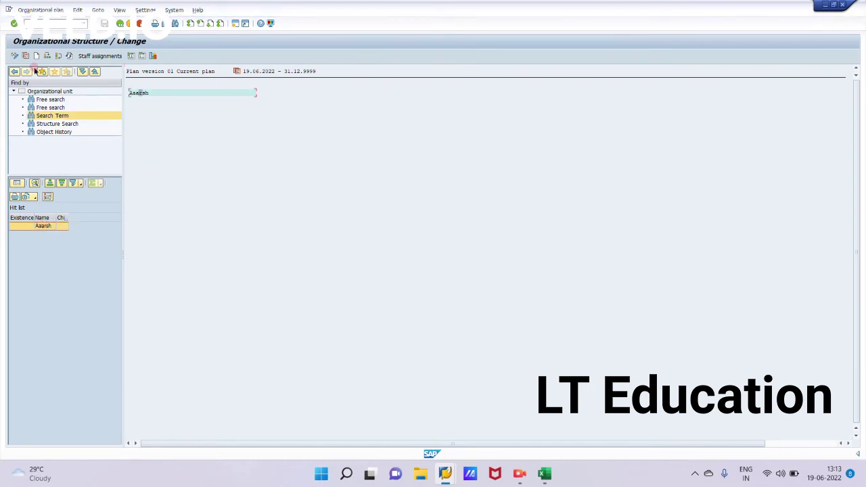
- Toggle the organizational structure of the Aaarsh unit between display and change mode
{"action": "left_click", "coordinate": [15, 56]}
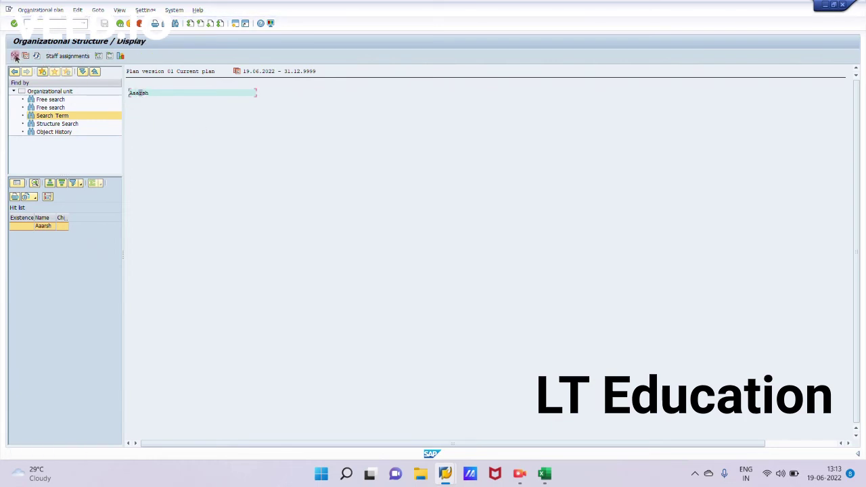
{"action": "left_click", "coordinate": [15, 56]}
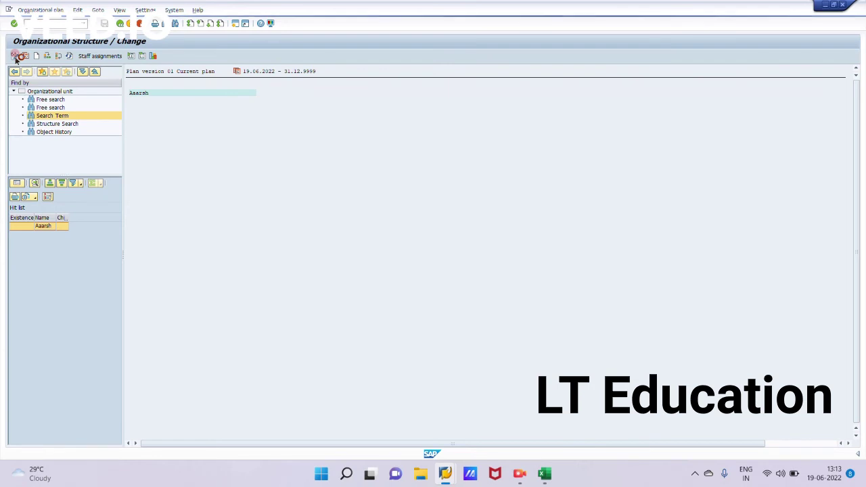
{"action": "left_click", "coordinate": [14, 57]}
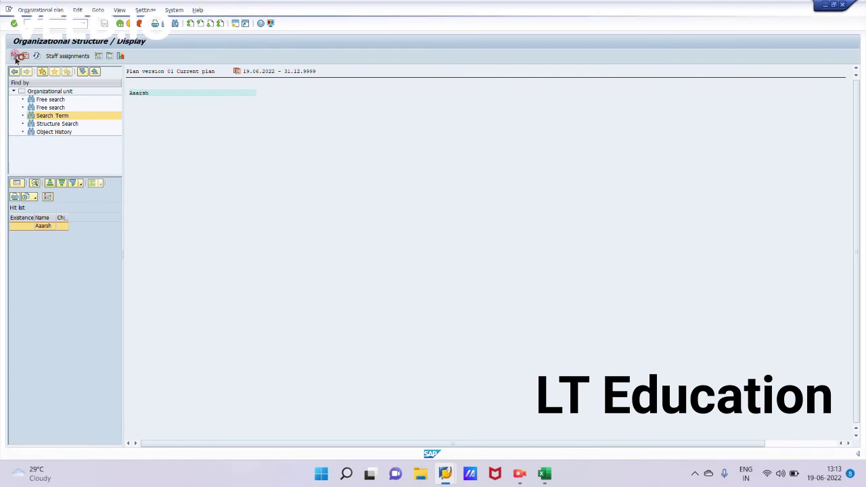
- Open the task profile of the Aaarsh organizational unit in change mode
{"action": "left_click", "coordinate": [162, 96]}
{"action": "double_click", "coordinate": [143, 93]}
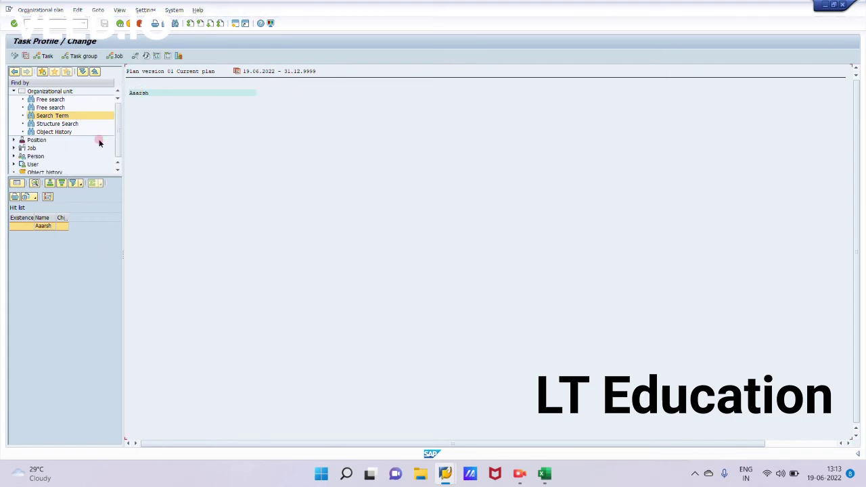
{"action": "left_click", "coordinate": [141, 93]}
{"action": "left_click", "coordinate": [522, 474]}
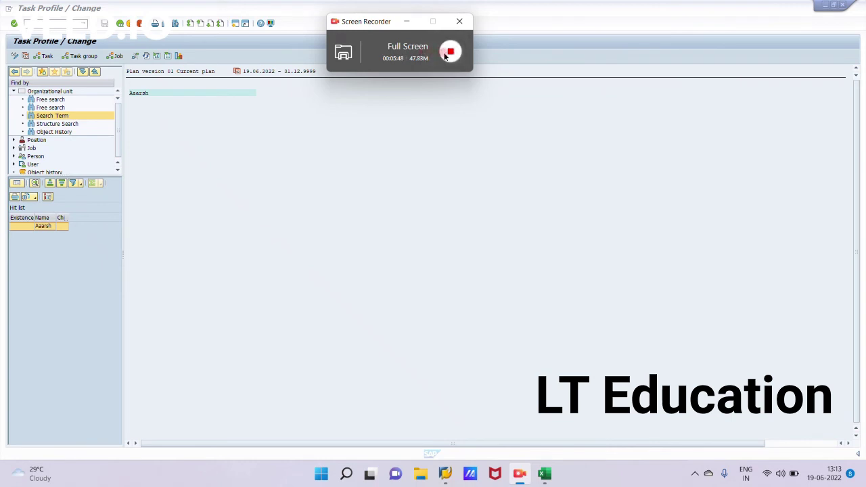
{"action": "left_click", "coordinate": [406, 22]}
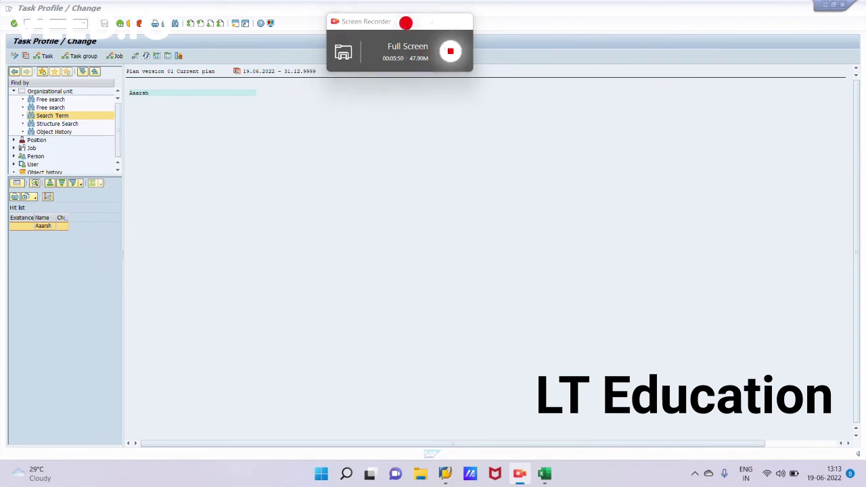
{"action": "right_click", "coordinate": [139, 95]}
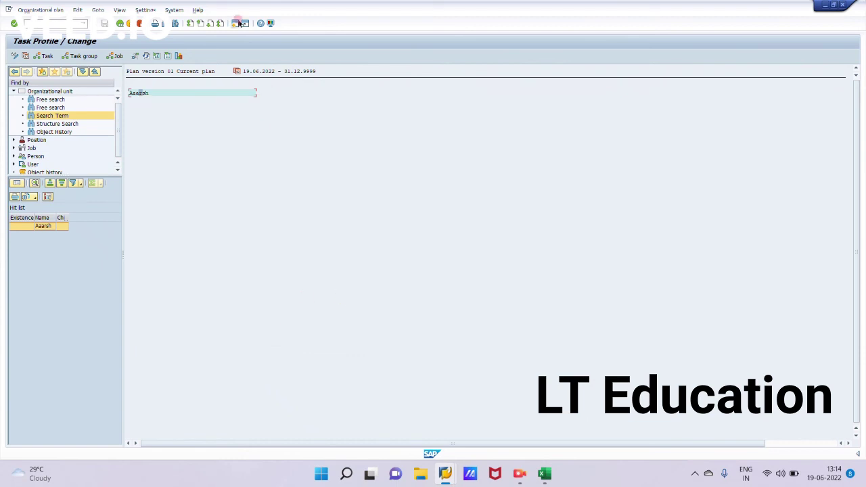
- Open the changeable Object infotype list for the LT Adarsh organizational unit and set the object name to Aadarsh
{"action": "left_click", "coordinate": [301, 204]}
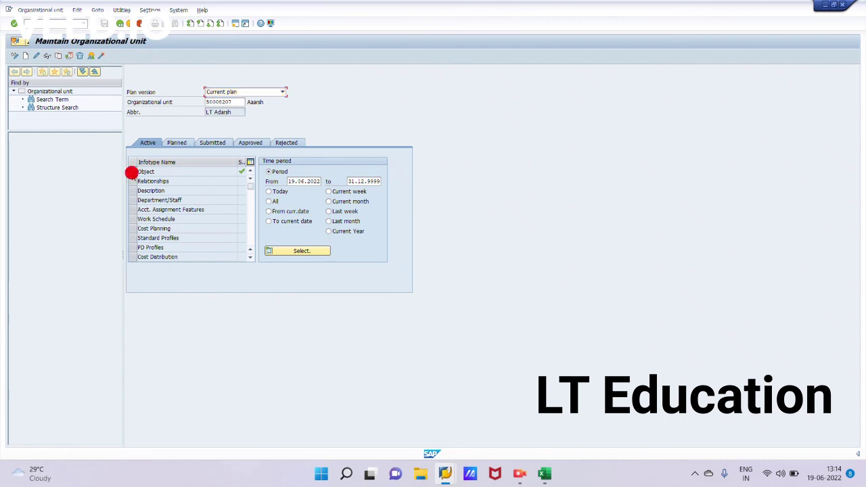
{"action": "left_click", "coordinate": [90, 56]}
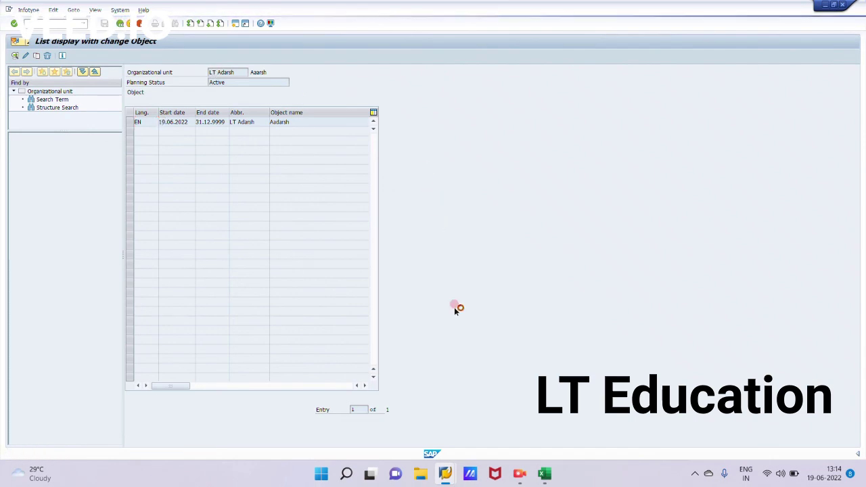
- Check the planned unit names in the Excel worksheet and return to organizational unit maintenance in SAP
{"action": "left_click", "coordinate": [544, 474]}
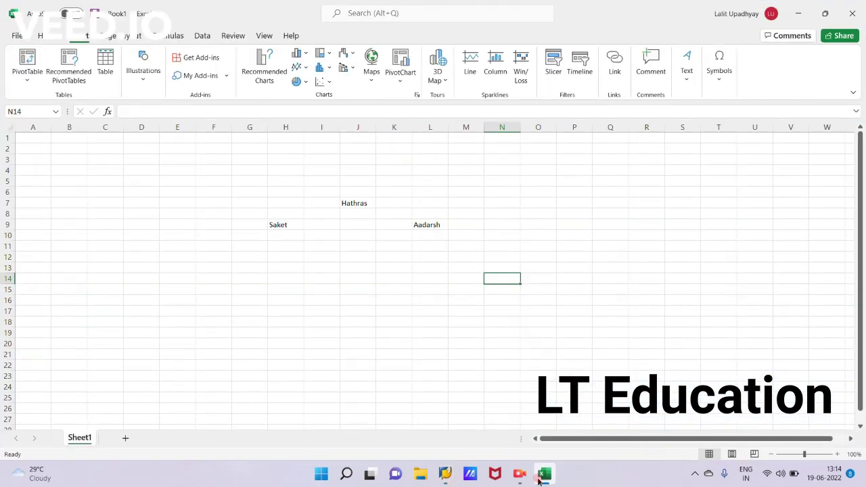
{"action": "left_click", "coordinate": [544, 473]}
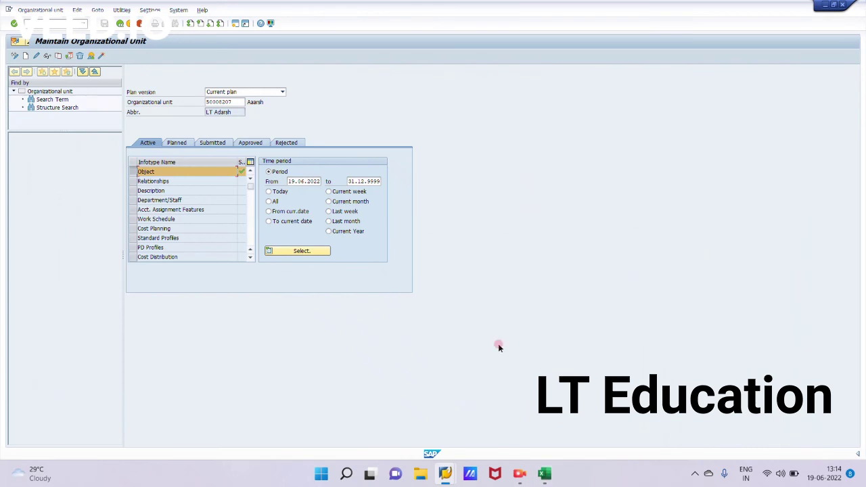
{"action": "left_click", "coordinate": [519, 475]}
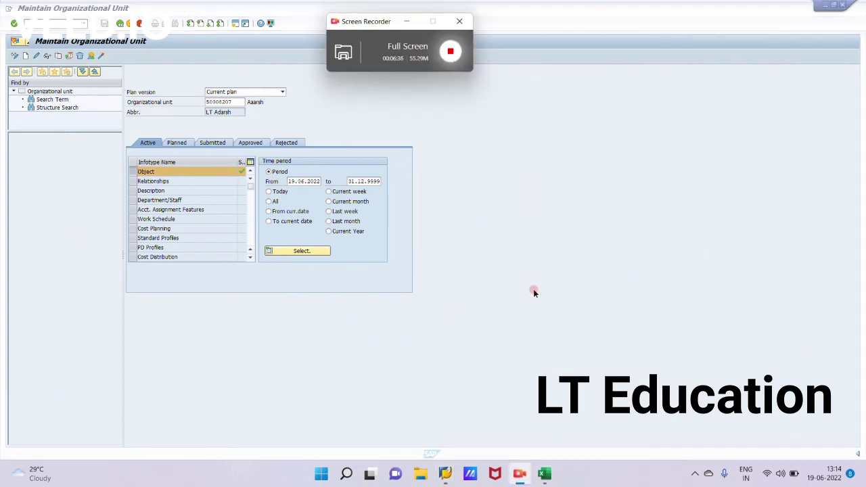